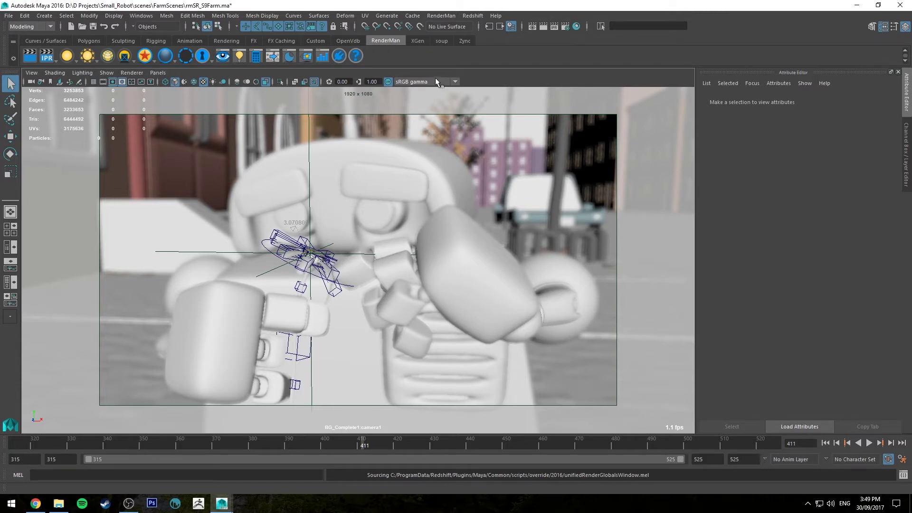
- Open the RenderMan render settings and leave the Common tab's frame naming at single-frame
click(565, 25)
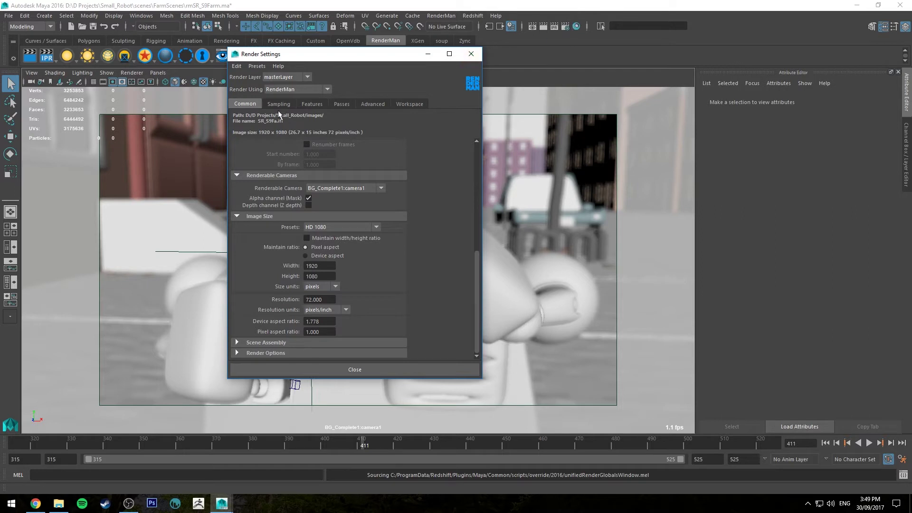
scroll(412, 228, up, 8)
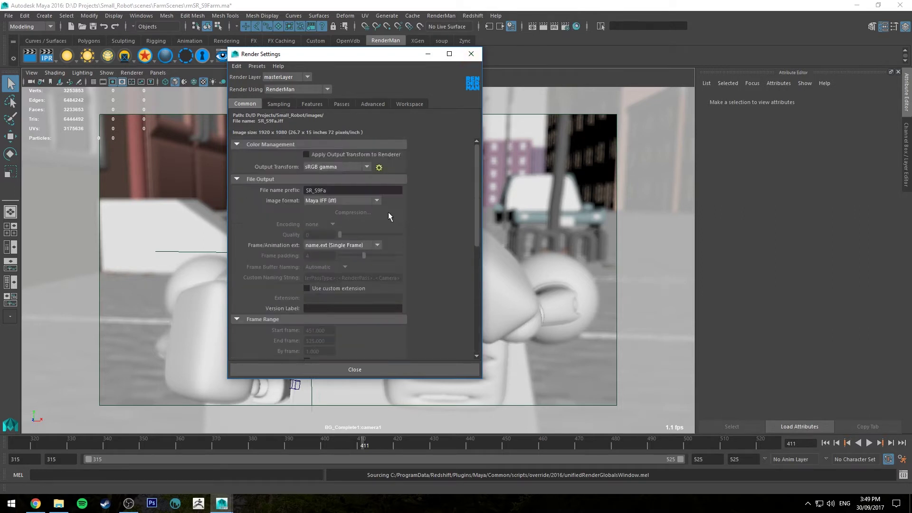
click(346, 245)
click(363, 235)
- On the Sampling tab, expand IPR Samples, Integrator and Russian Roulette sections
click(284, 105)
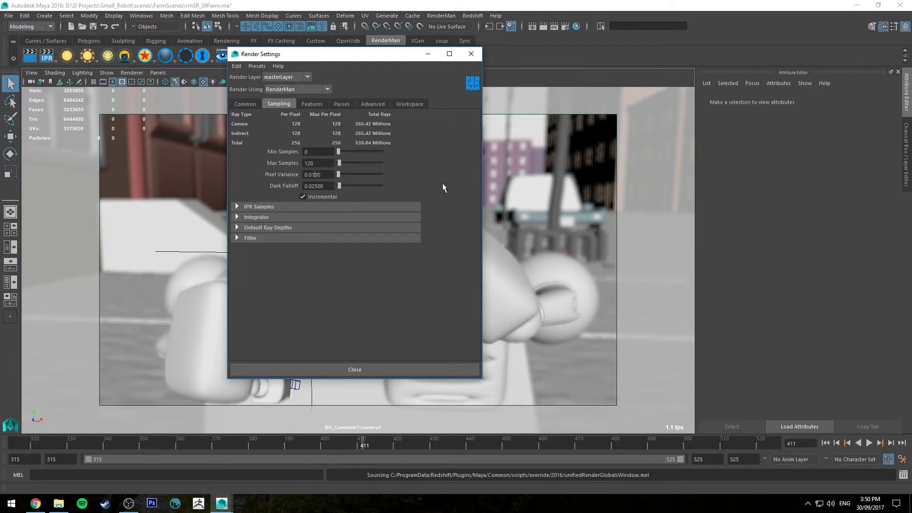
click(253, 209)
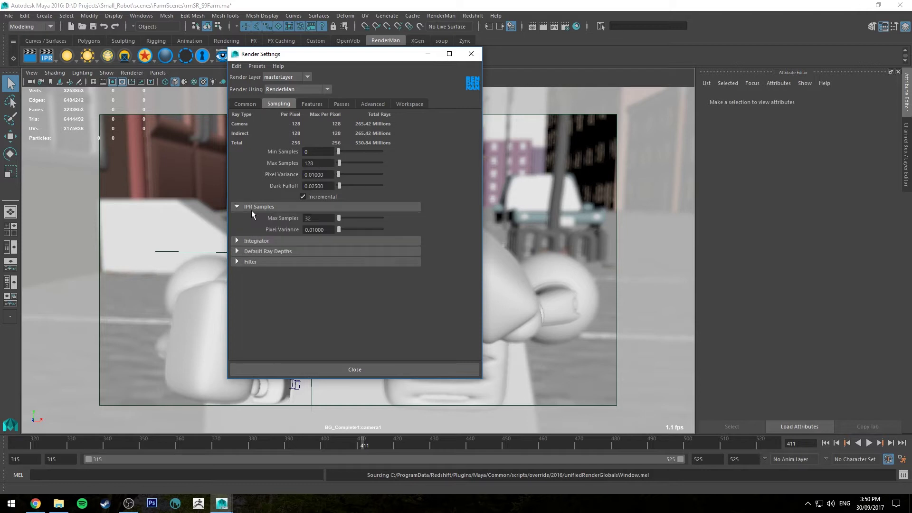
click(255, 242)
scroll(261, 231, down, 1)
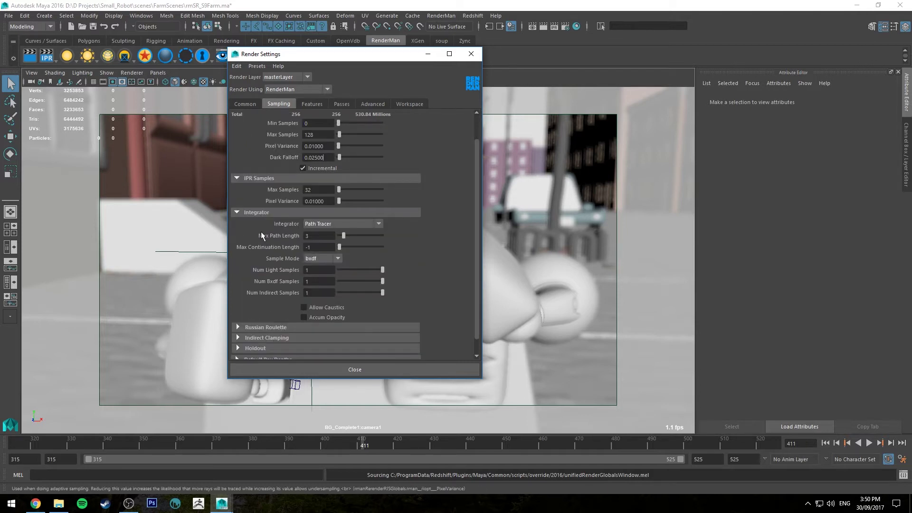
scroll(281, 290, down, 1)
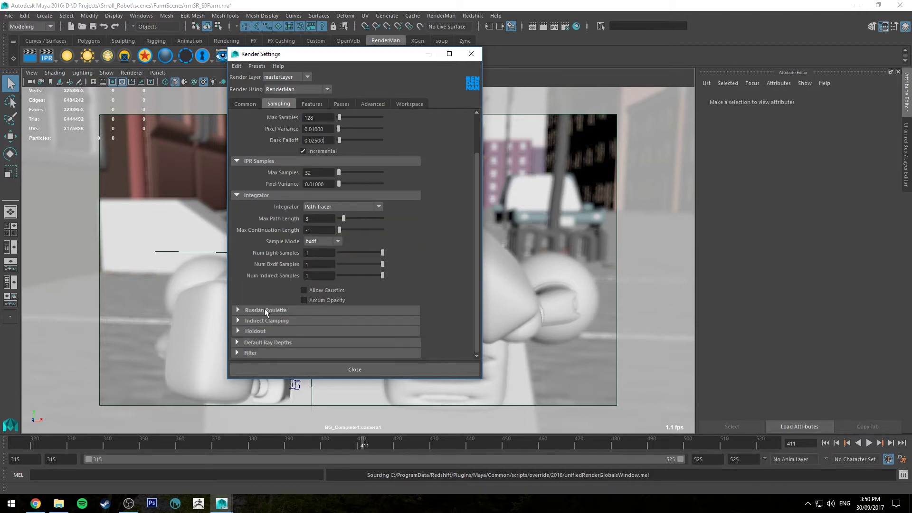
click(264, 310)
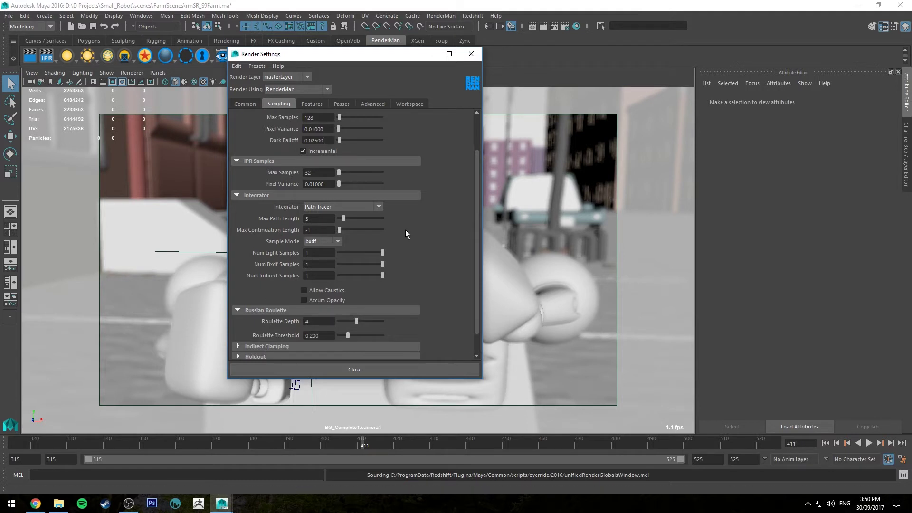
- On the Features tab, check the denoise Filter dropdown and keep it at default
click(318, 104)
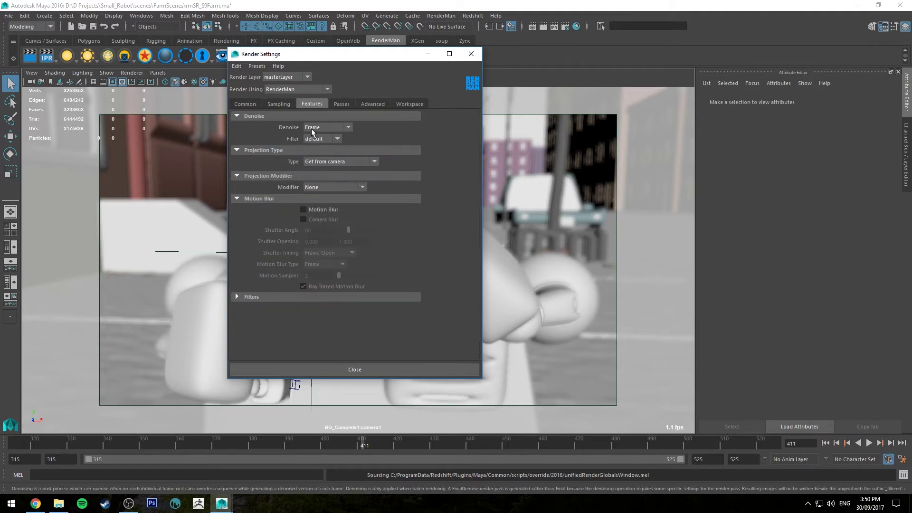
click(314, 138)
click(314, 138)
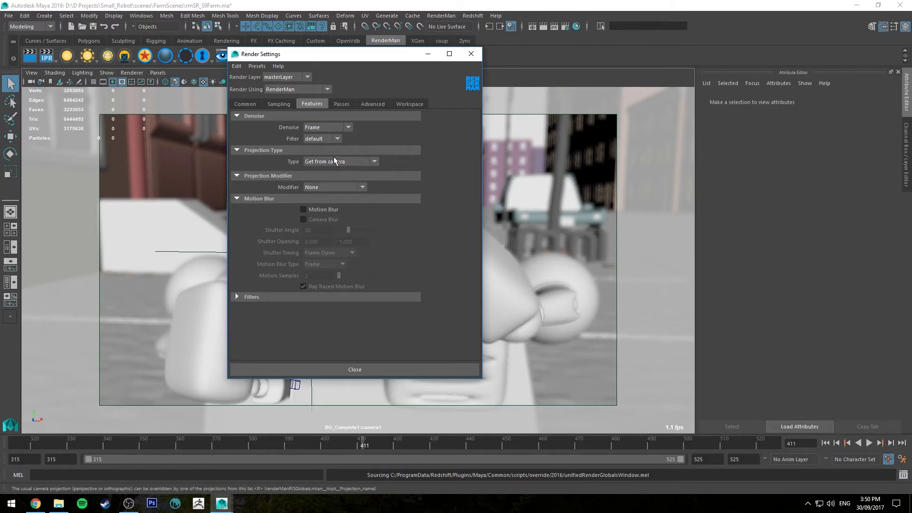
- Switch to the Advanced tab and scroll down to the Cleanup section
click(369, 103)
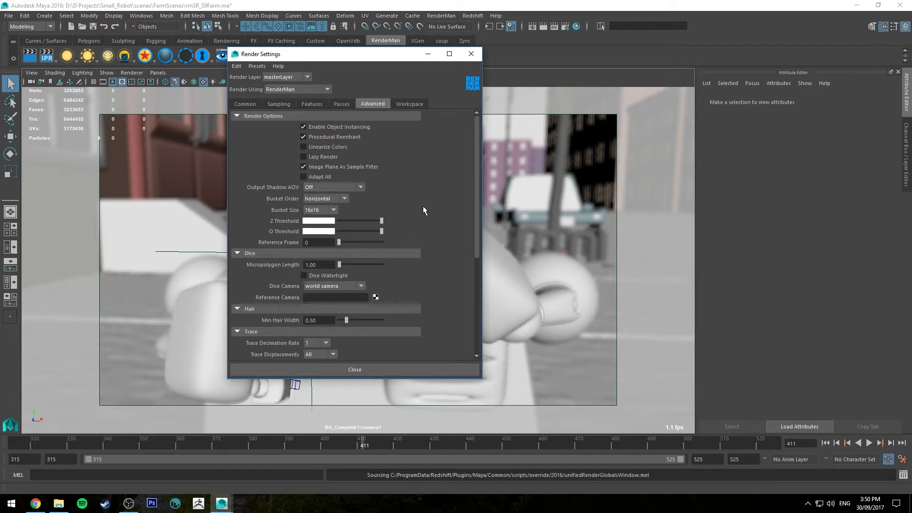
scroll(423, 206, down, 5)
scroll(424, 204, up, 5)
scroll(263, 180, down, 4)
scroll(262, 176, down, 1)
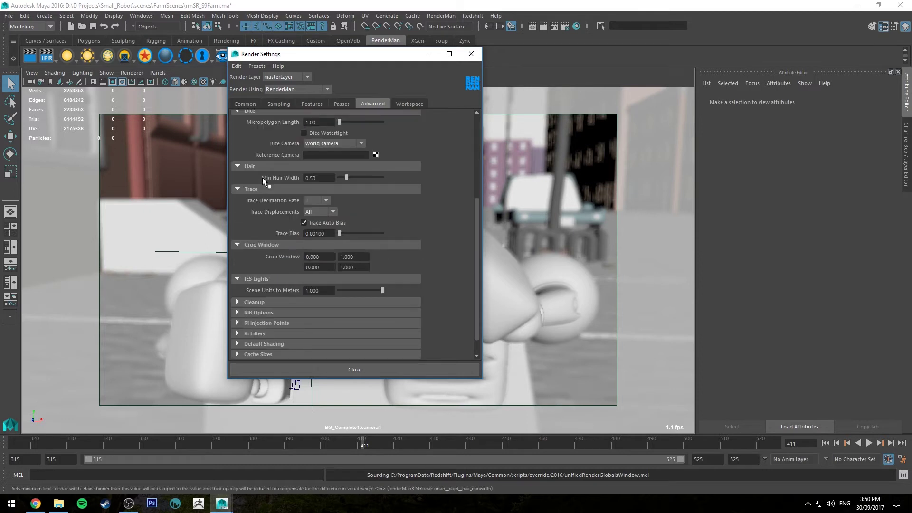
- Expand Cleanup, tick Render Data under Job Files, and return to the Common tab
click(238, 302)
scroll(259, 226, down, 3)
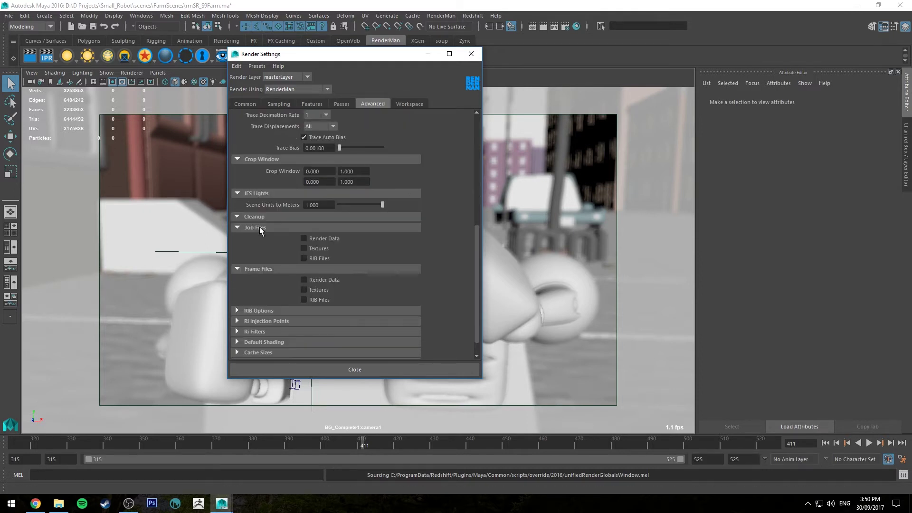
click(304, 238)
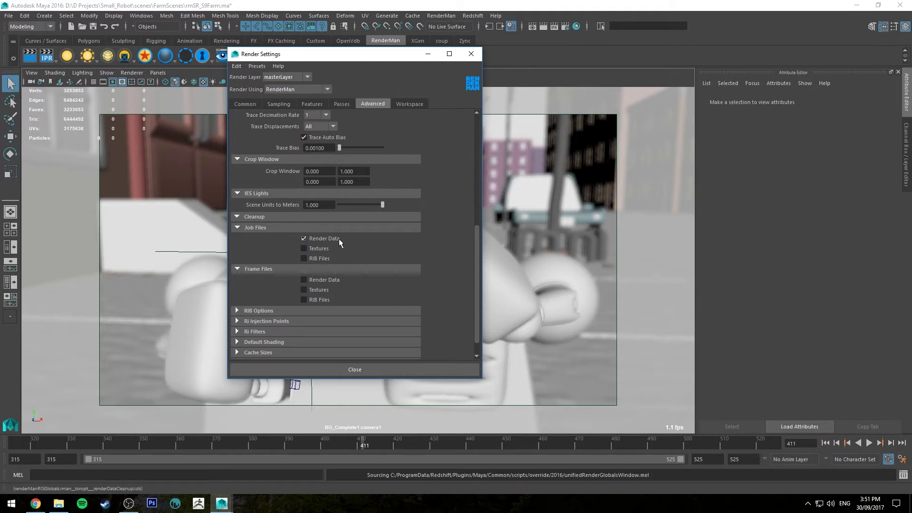
click(242, 105)
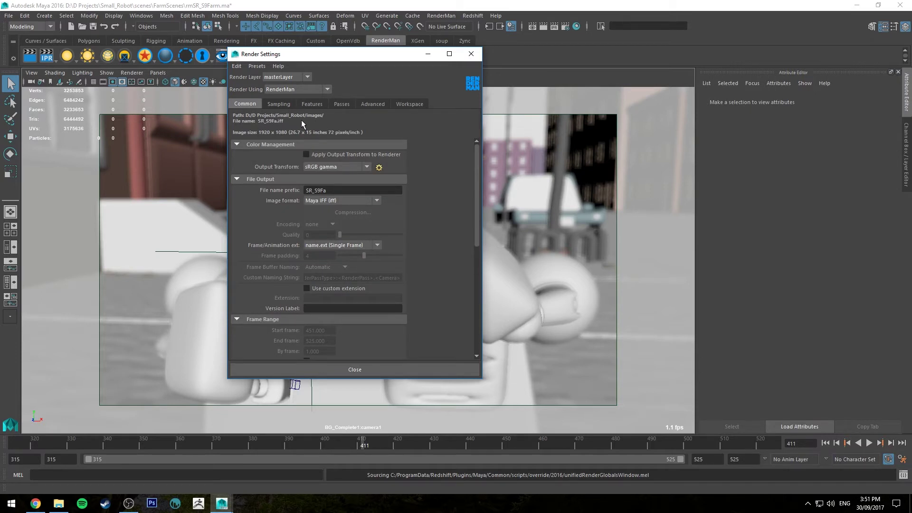
- Save the scene, run RenderMan Batch Render, and view the finished rmSR_S9Farm job in Local Queue
key(ctrl+s)
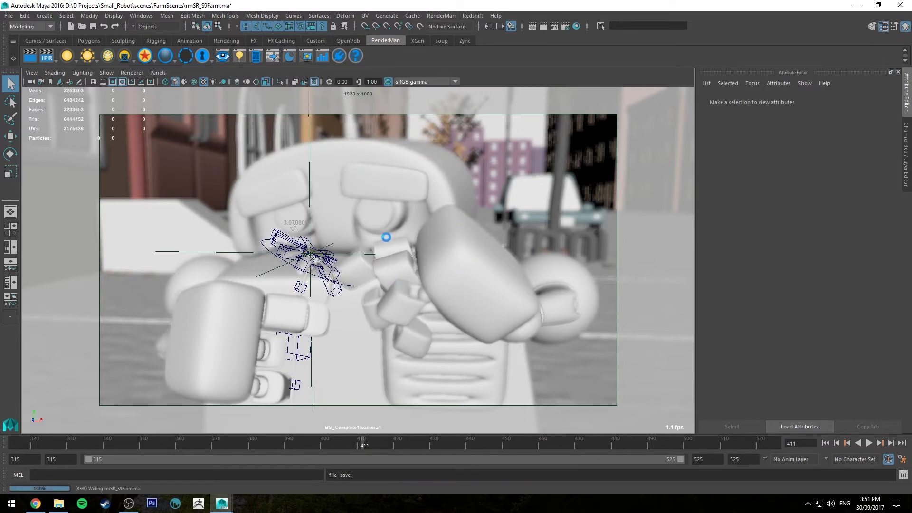
click(441, 15)
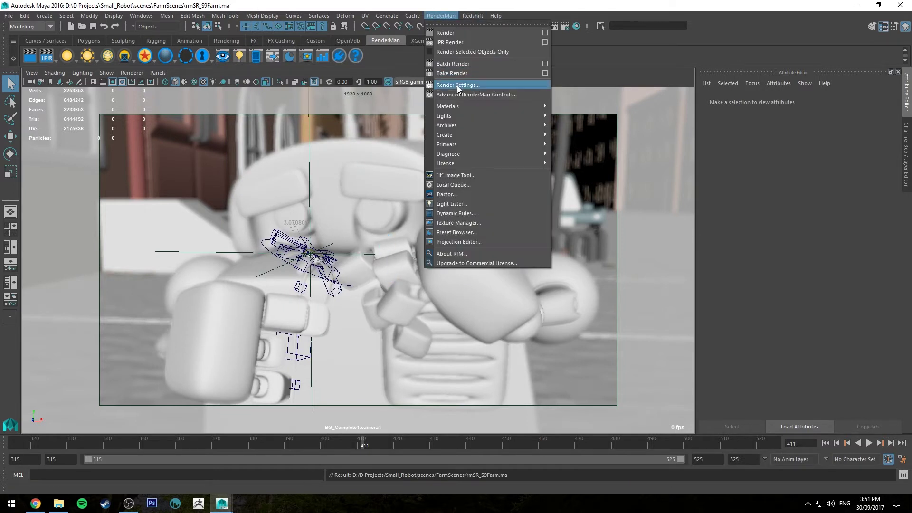
click(489, 63)
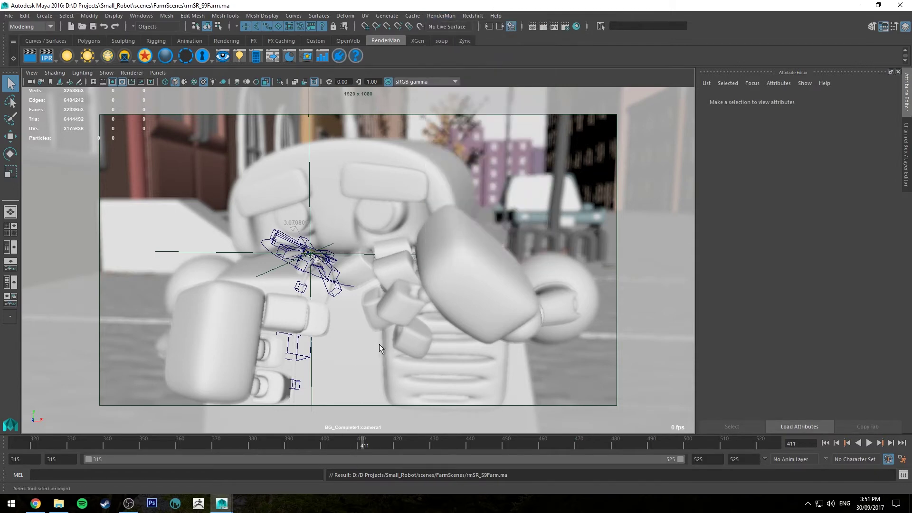
click(448, 17)
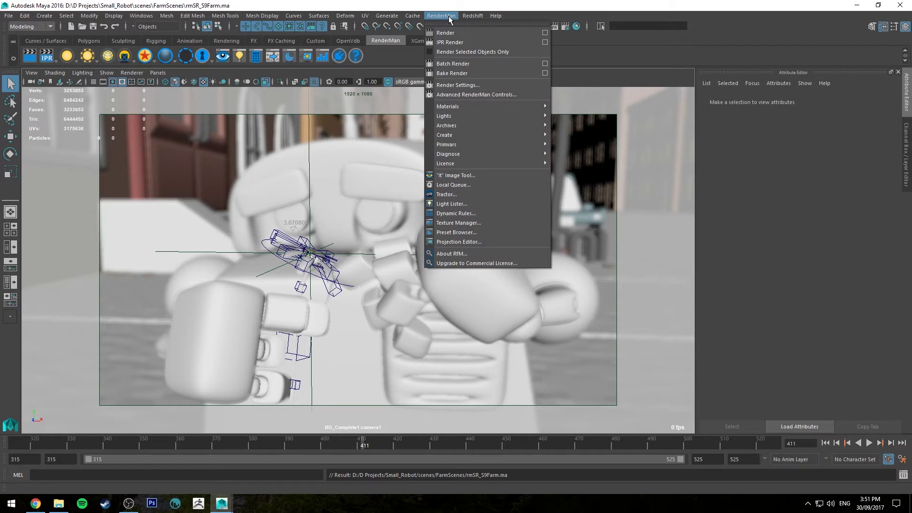
click(460, 64)
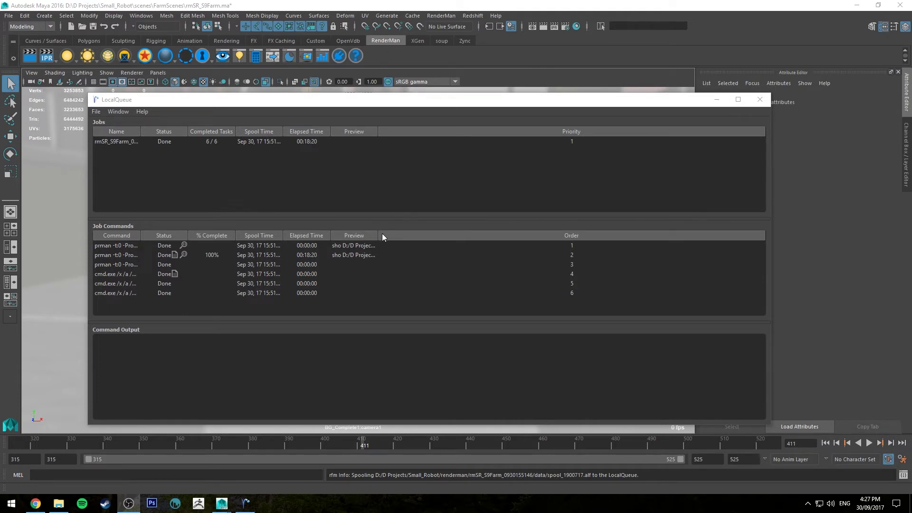
- Widen the Preview column, view the frame job's render log, and switch to the renderman folder
drag(379, 235, 540, 235)
click(461, 254)
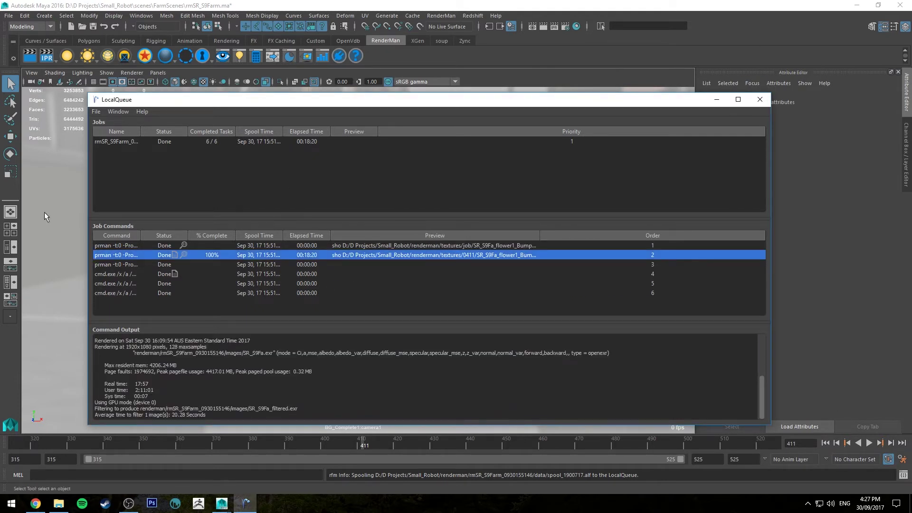
click(58, 503)
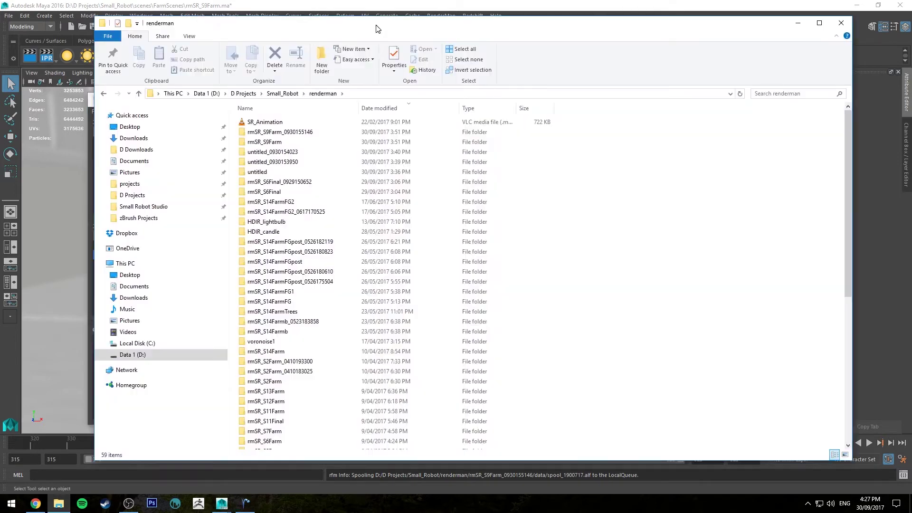
double_click(293, 134)
key(alt+Left)
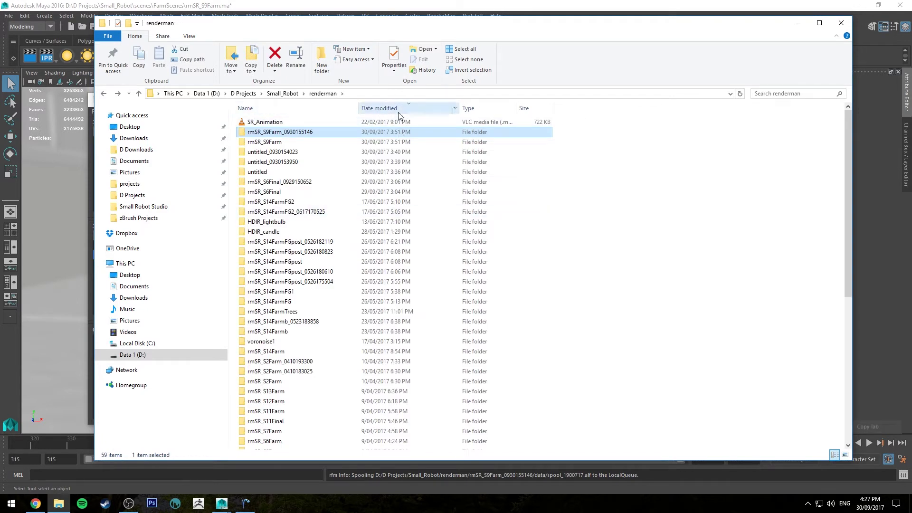
double_click(287, 134)
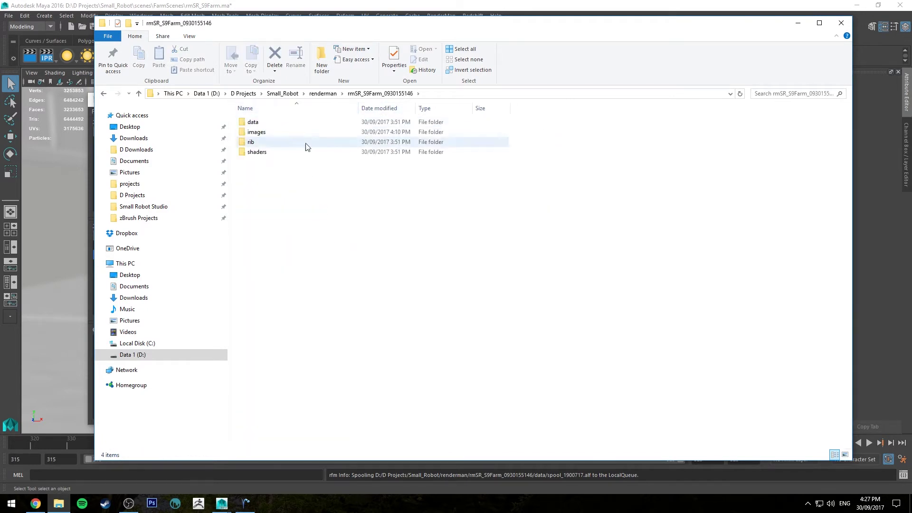
double_click(259, 143)
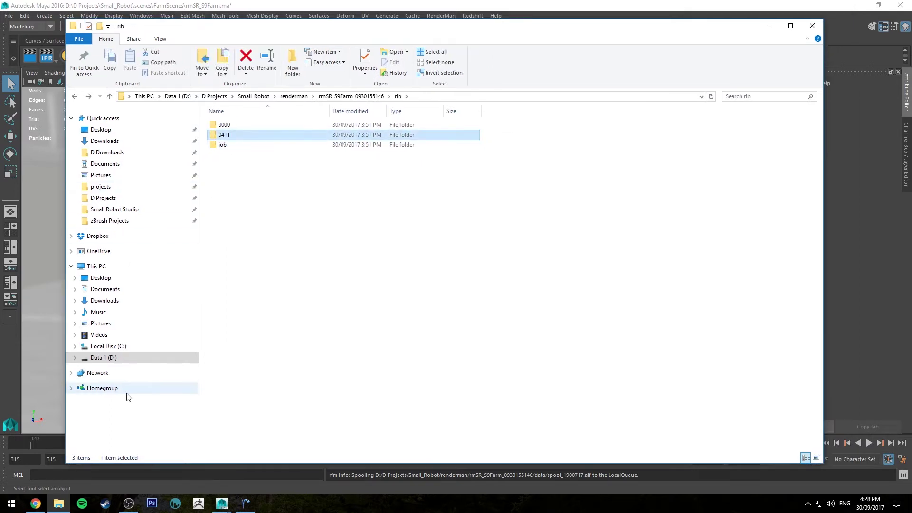
double_click(219, 136)
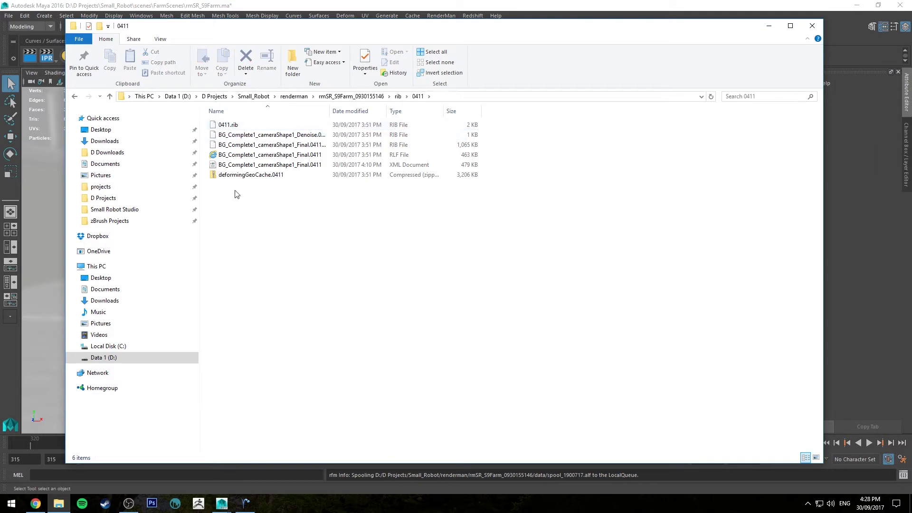
click(358, 166)
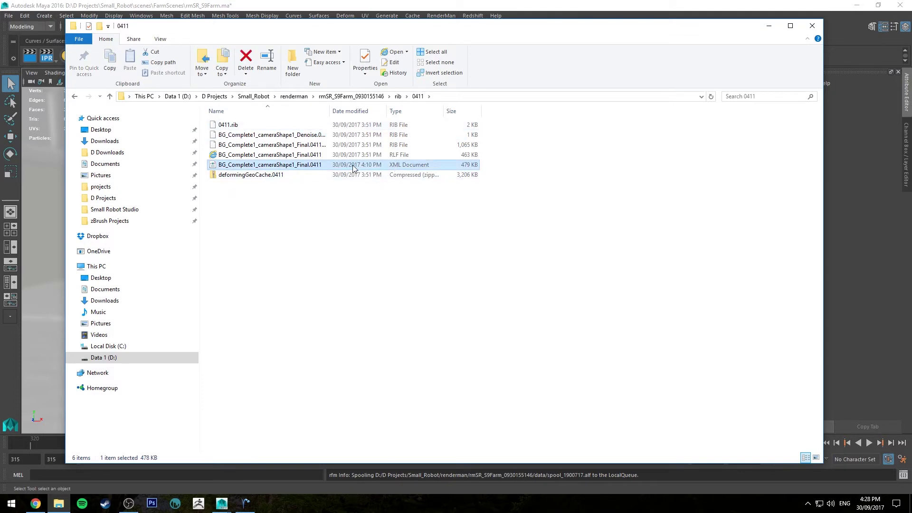
click(36, 504)
- Load the 0411 XML into Chrome, maximize the stats page, and inspect the Time heatmap bars
drag(225, 163, 527, 173)
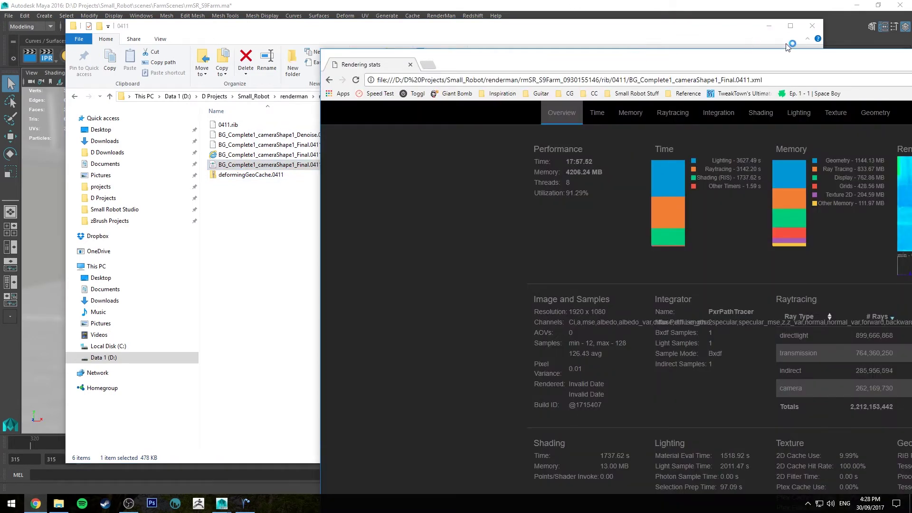
click(769, 26)
double_click(866, 68)
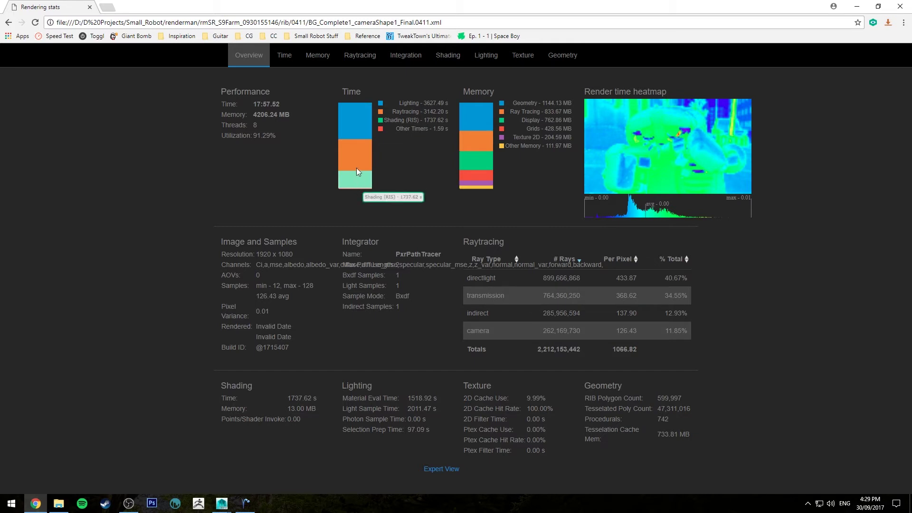
mouse_move(355, 114)
mouse_move(357, 152)
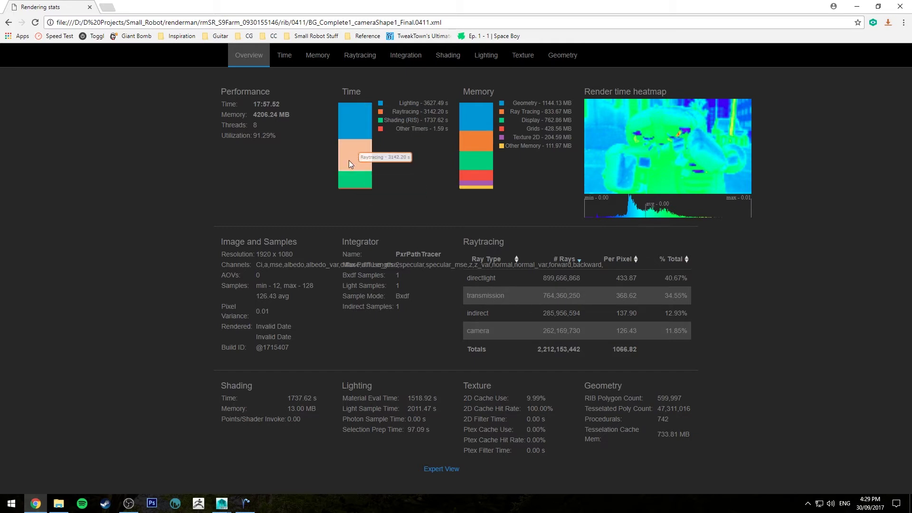
mouse_move(349, 181)
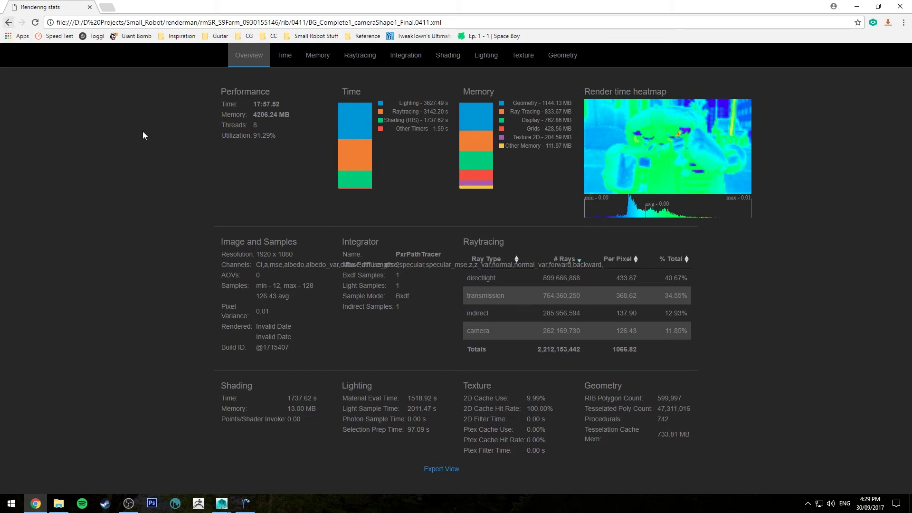
- Compare the perspShape_Final.0001 stats in a second tab, then return to the farm frame's stats
key(alt+Left)
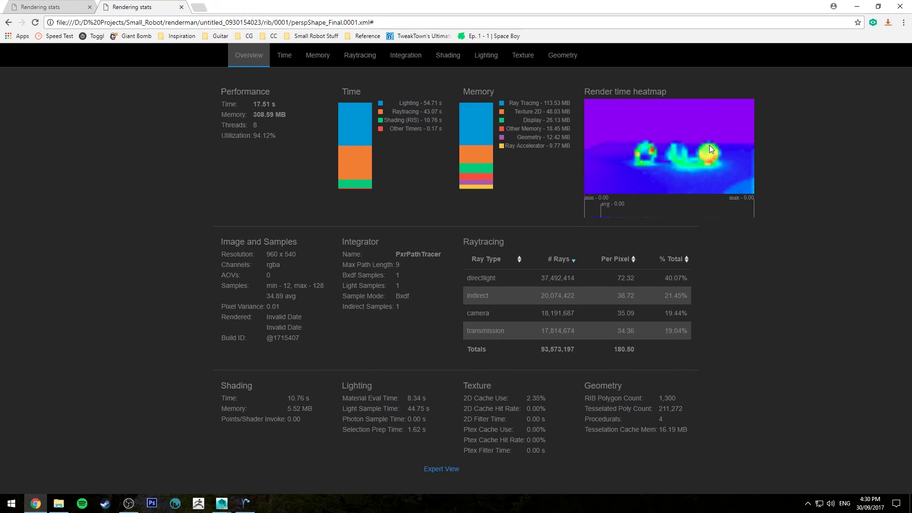
key(ctrl+Tab)
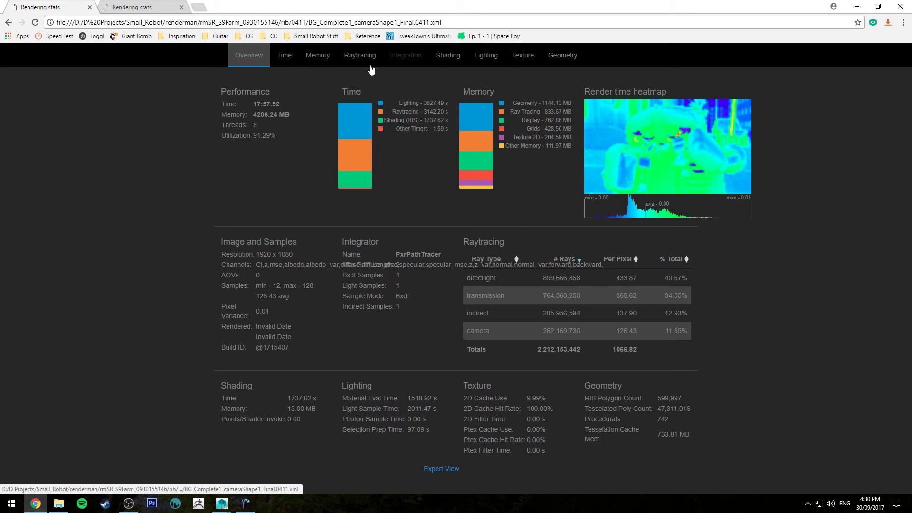
- Show the Time breakdown with the Lighting and Raytracing timers expanded
click(294, 60)
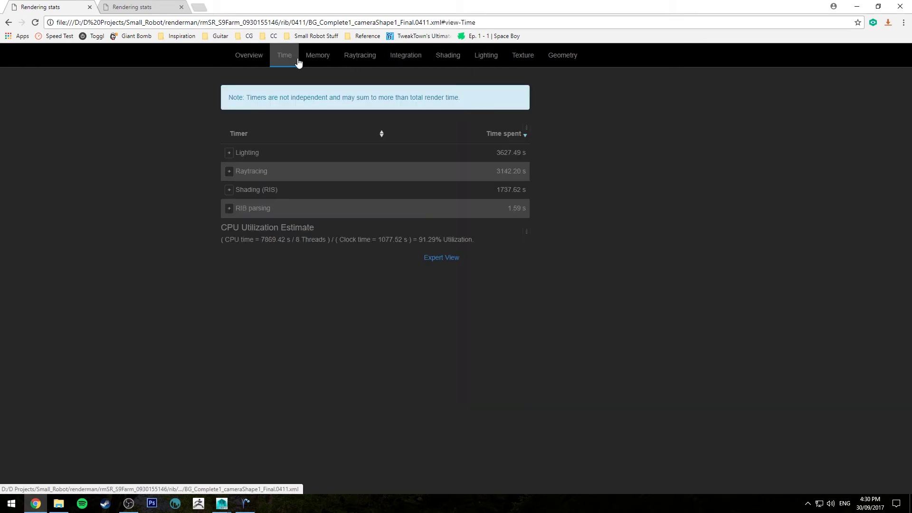
click(230, 155)
click(228, 211)
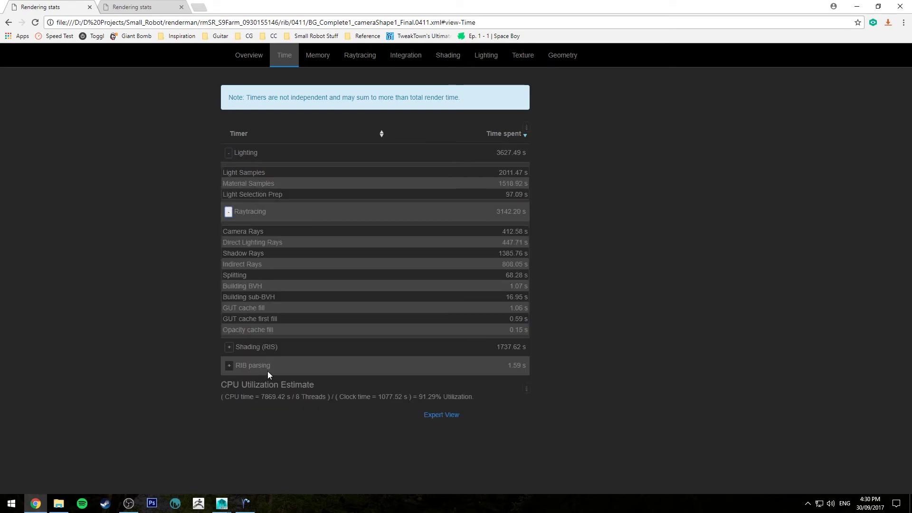
- Review the Memory, Raytracing and Integration stats in turn
click(318, 55)
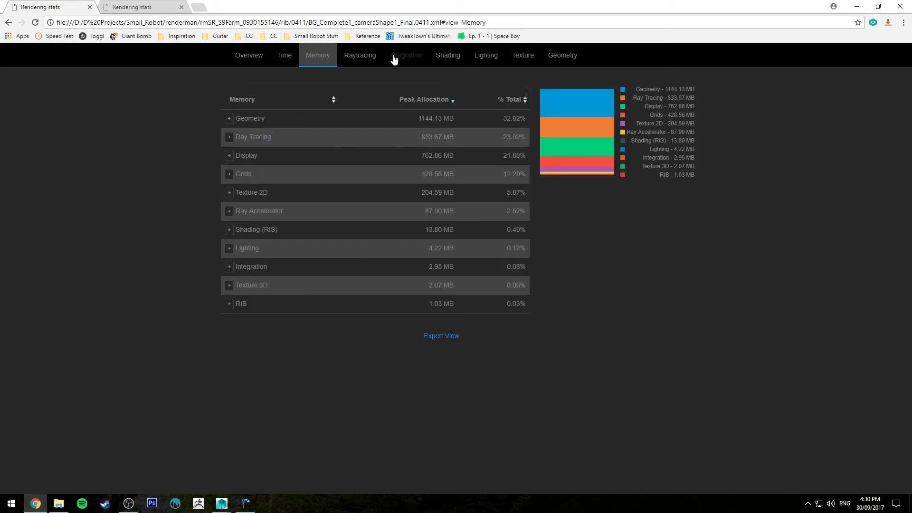
click(366, 56)
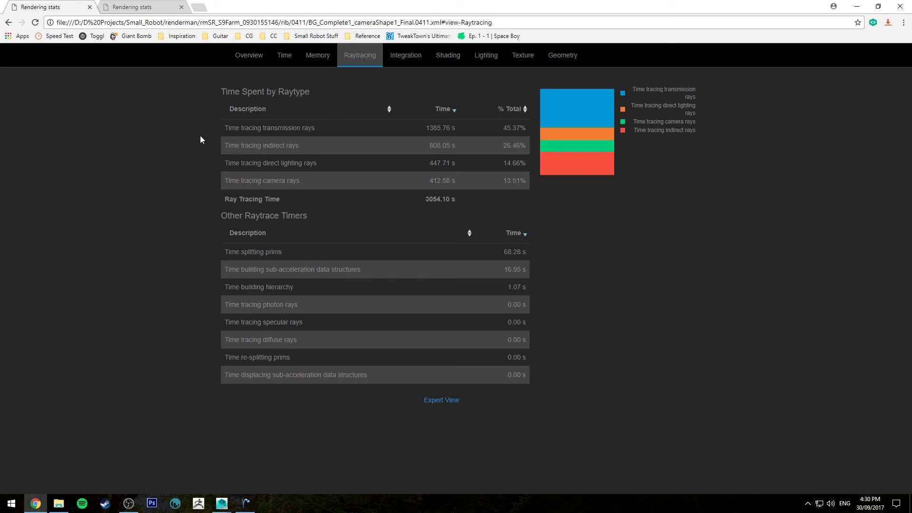
click(404, 57)
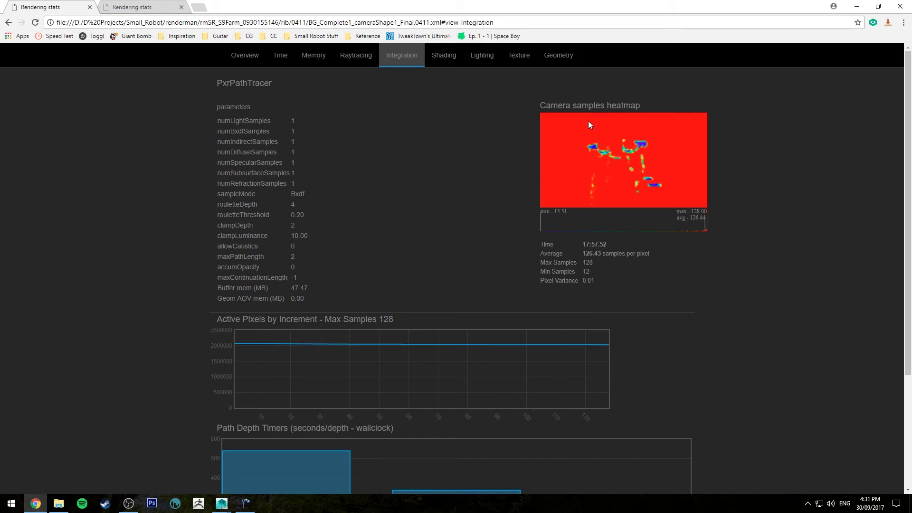
- On the Overview, highlight the Samples figures (min 12, max 128, avg 126.43), then show Shading stats
scroll(466, 291, down, 3)
scroll(437, 352, up, 3)
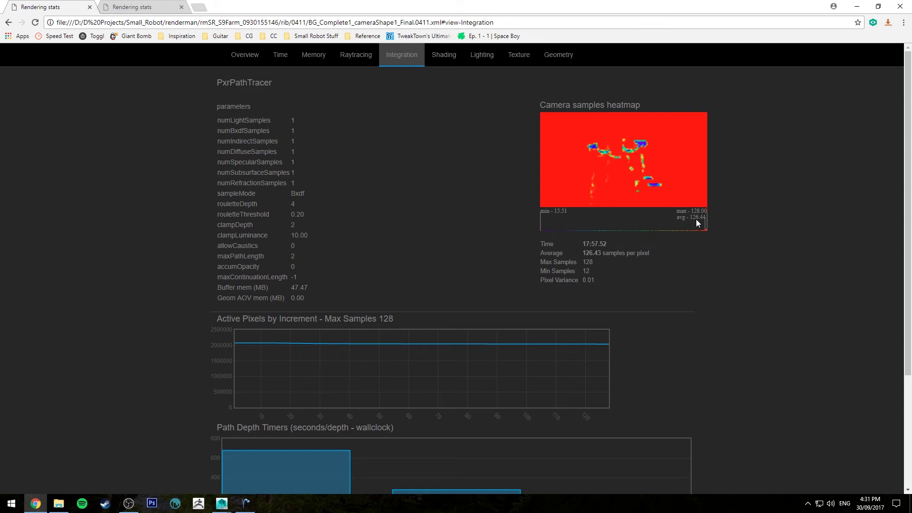
click(244, 57)
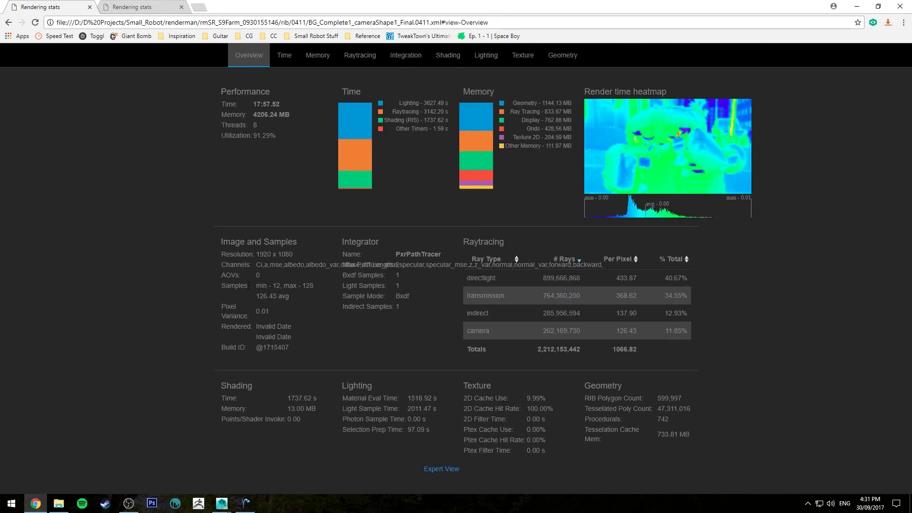
drag(242, 286, 306, 288)
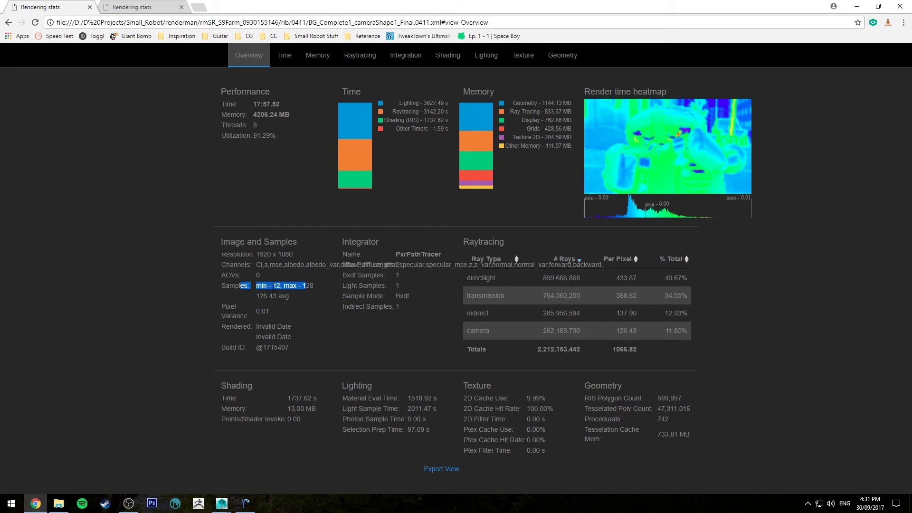
click(301, 293)
double_click(261, 296)
click(292, 296)
drag(285, 285, 256, 286)
click(339, 300)
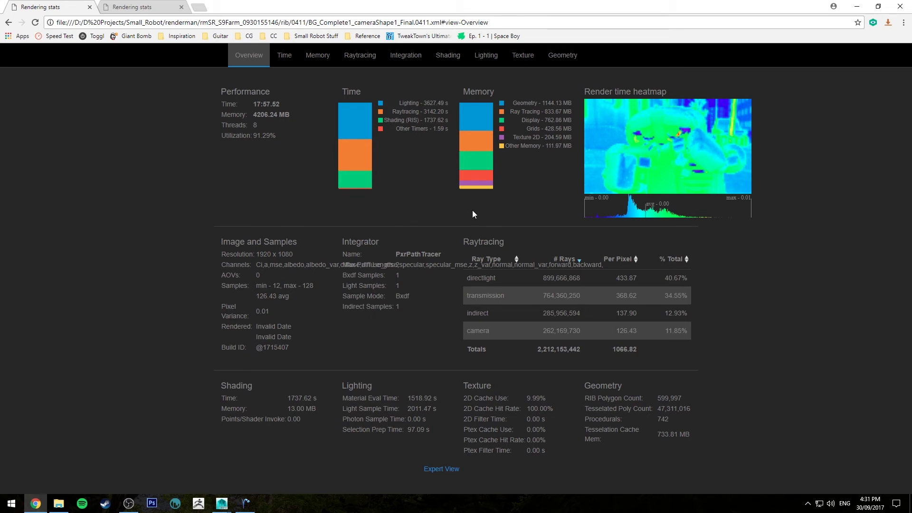
double_click(305, 286)
click(237, 386)
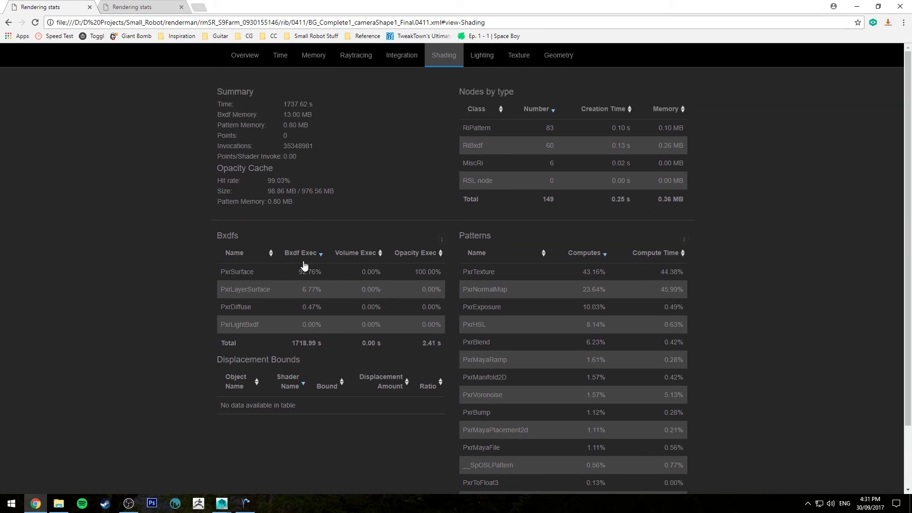
- Review the Lighting tab's time breakdown charts for the farm frame
scroll(350, 247, down, 2)
click(484, 58)
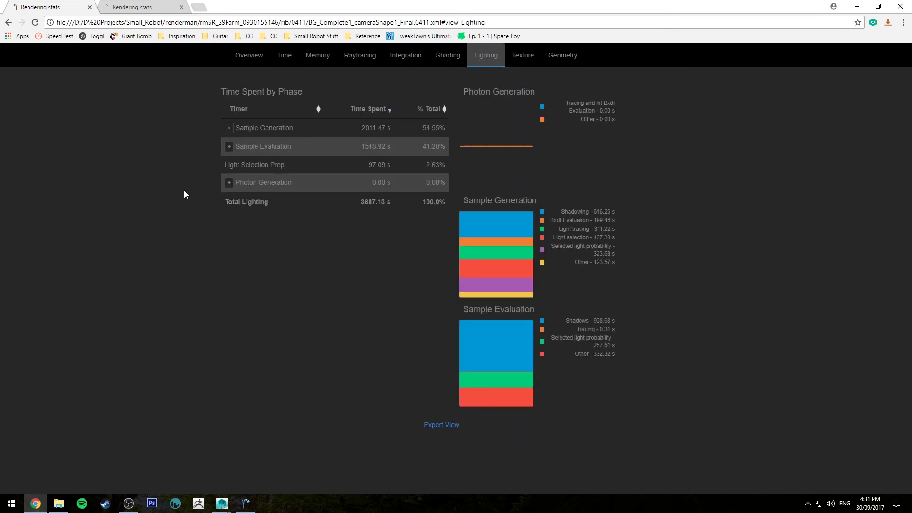
mouse_move(504, 324)
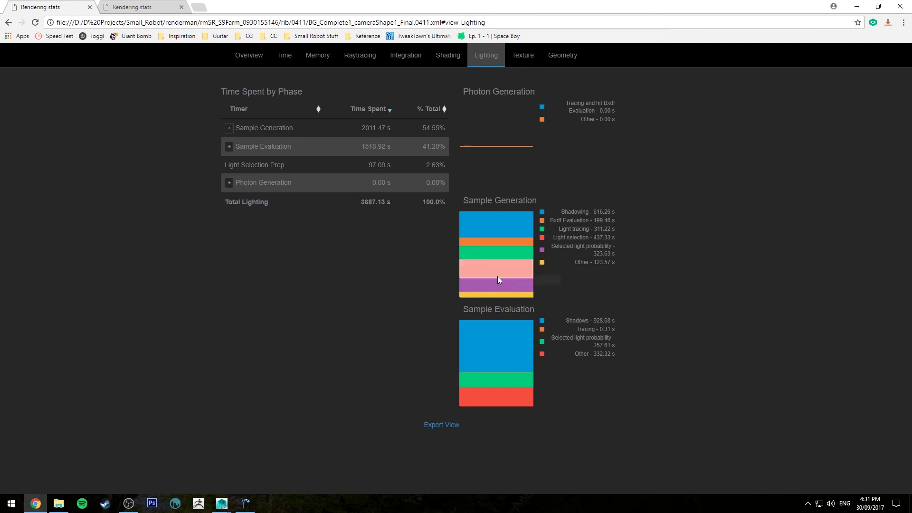
mouse_move(517, 235)
- Scan the Texture cache and Files table, then show Geometry GPrims by type
click(508, 60)
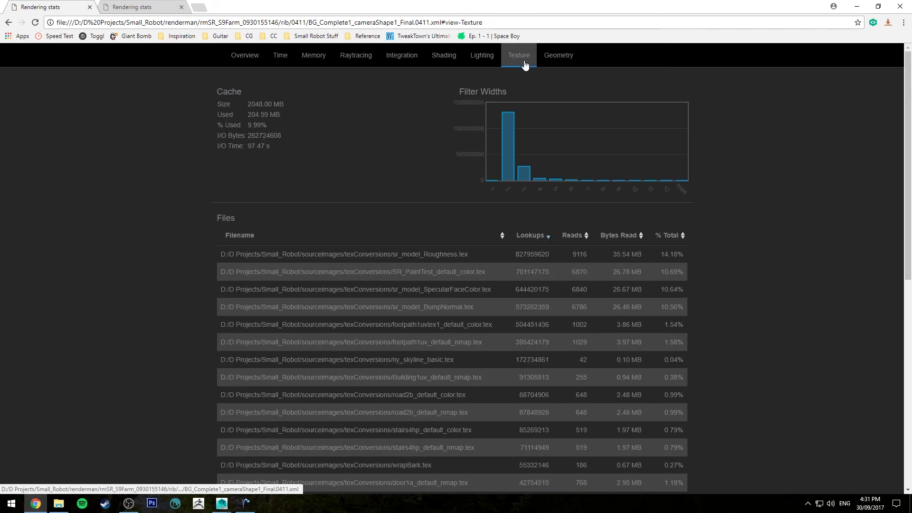
scroll(282, 268, down, 1)
scroll(226, 265, down, 4)
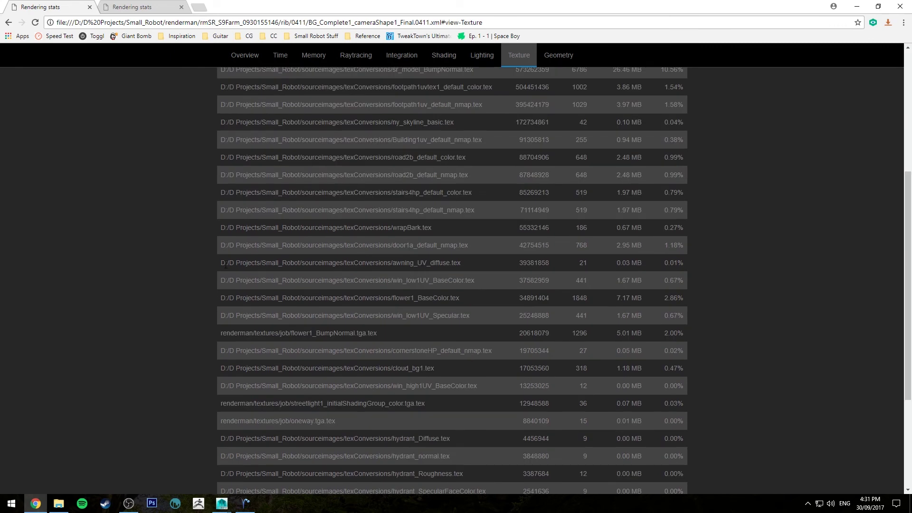
scroll(203, 279, up, 5)
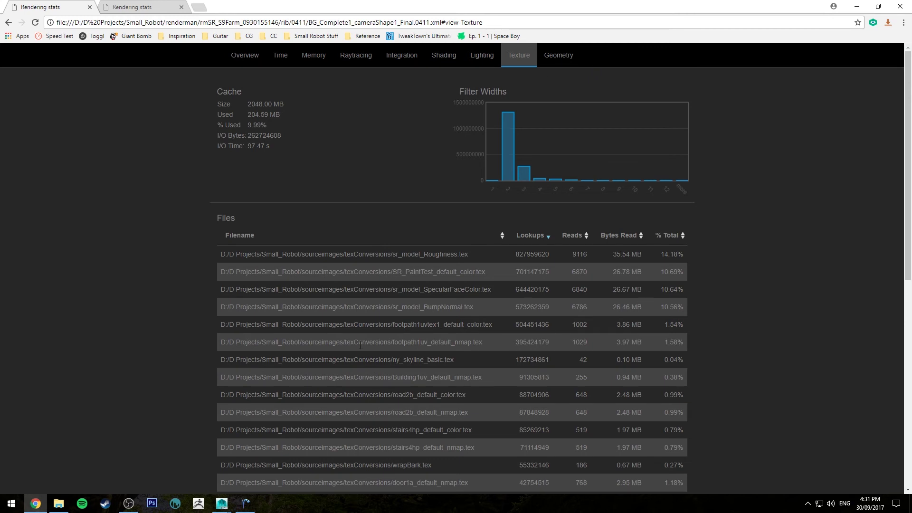
click(567, 59)
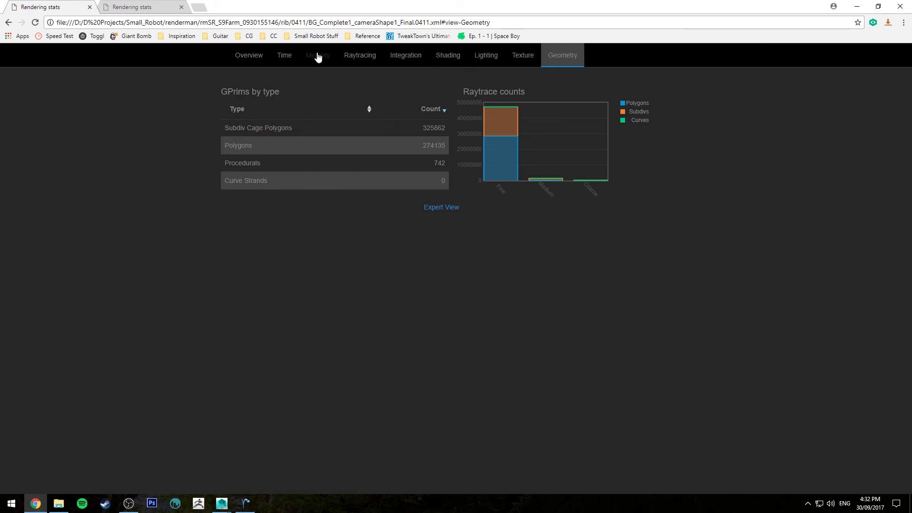
- Scroll the Expert View per-material Time table twice, finishing on the Artist View overview
click(442, 207)
scroll(247, 257, down, 15)
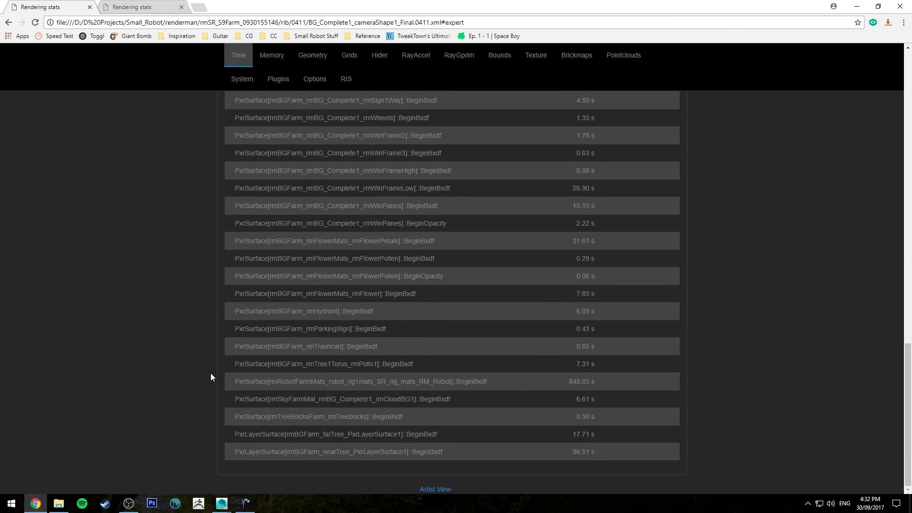
click(435, 488)
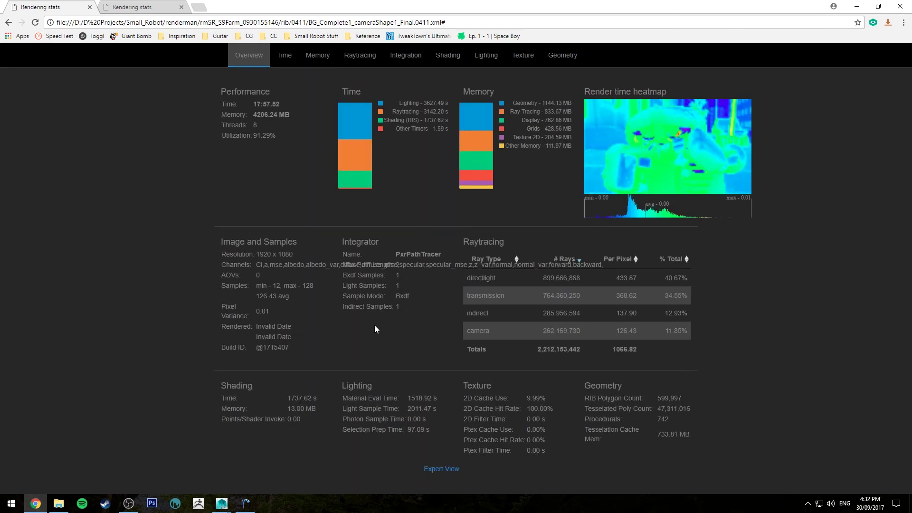
click(455, 470)
scroll(369, 255, down, 5)
scroll(369, 255, down, 10)
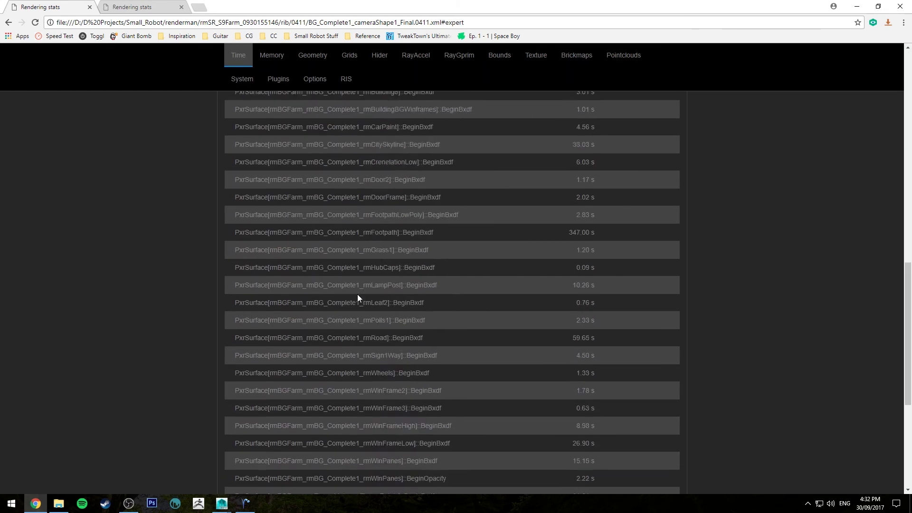
click(447, 490)
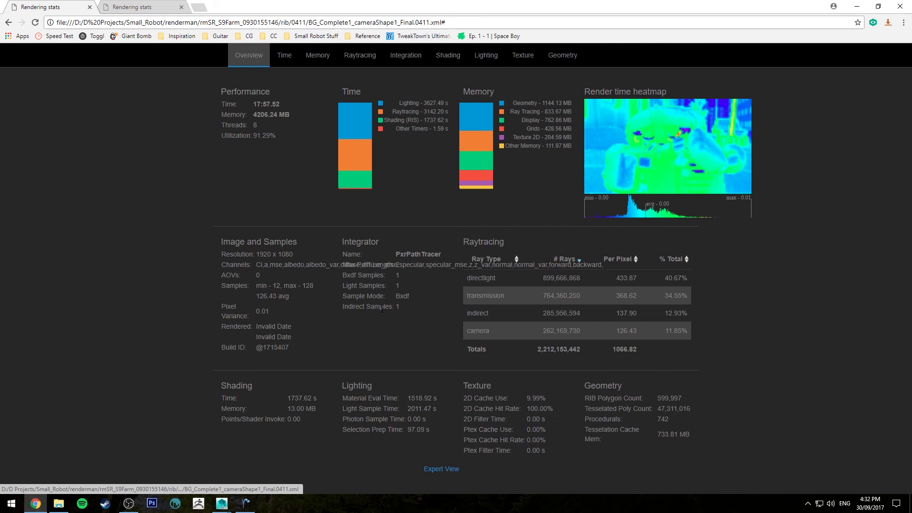